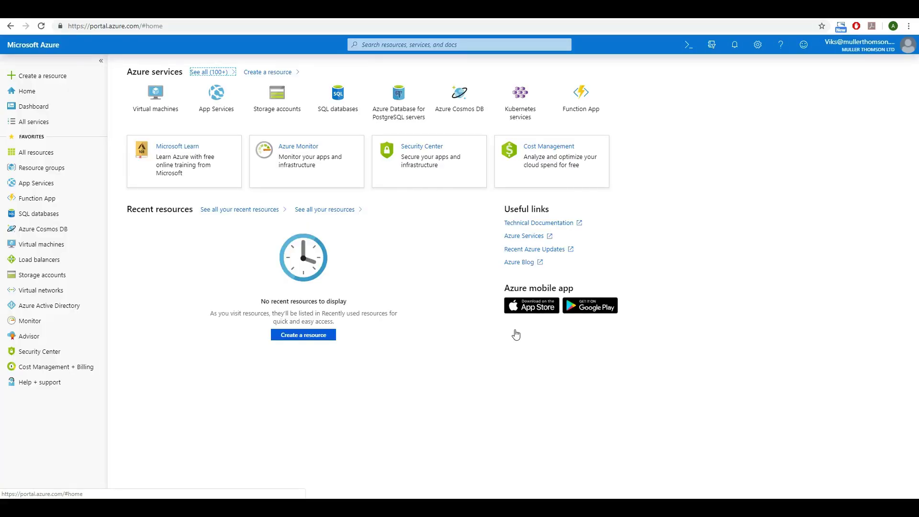
# Register an Azure Active Directory application named Electronic Evidence Examiner, for this organizational directory only, with the Public client (mobile & desktop) redirect type
pyautogui.click(75, 311)
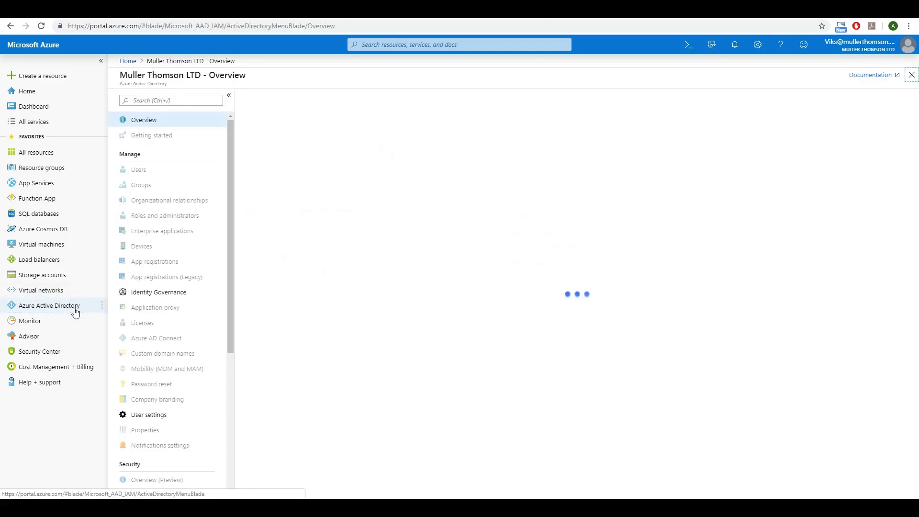
pyautogui.click(172, 265)
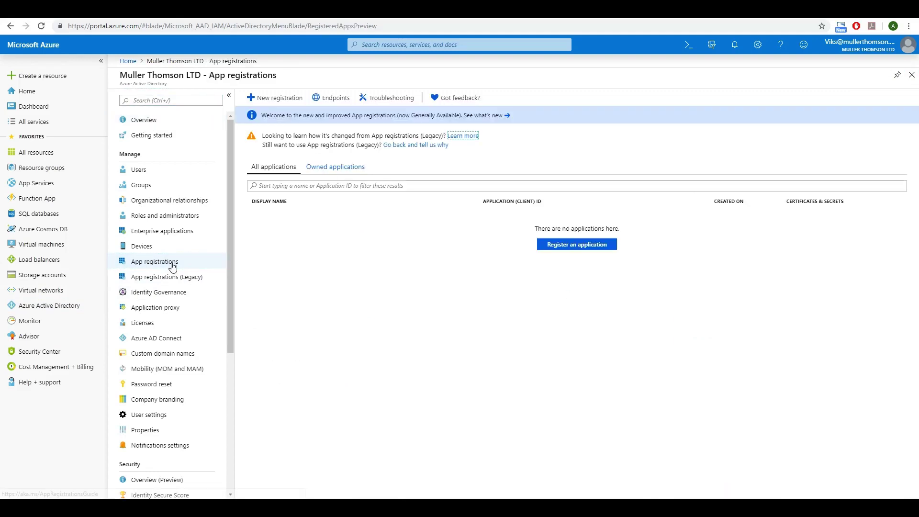
pyautogui.click(294, 98)
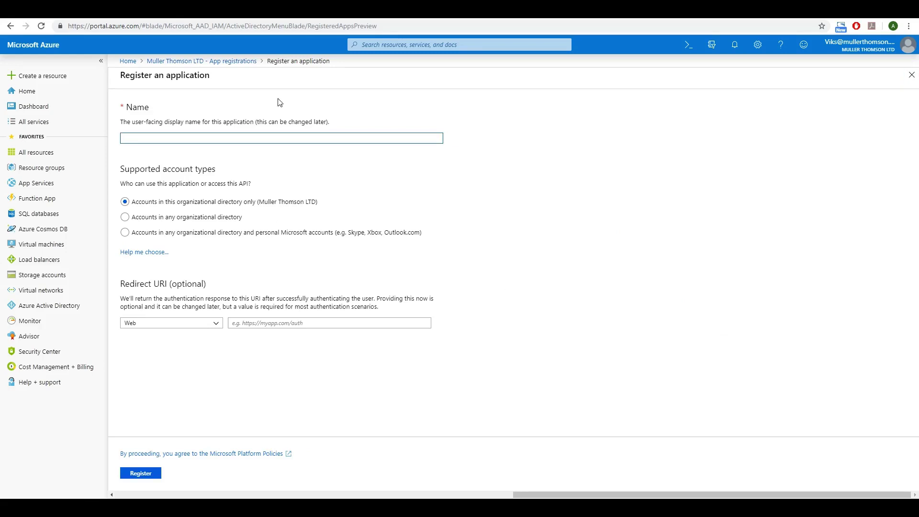
pyautogui.write('Electronic Evidence Examiner')
pyautogui.click(126, 202)
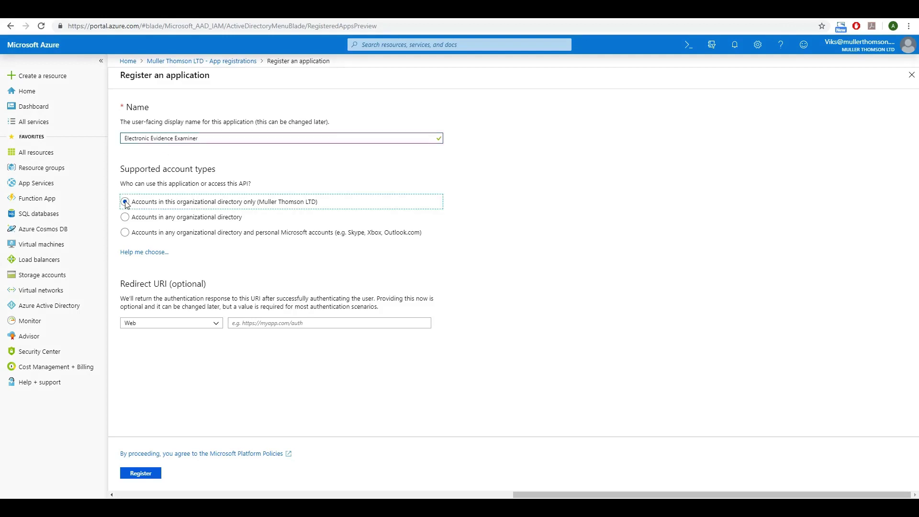
pyautogui.click(177, 325)
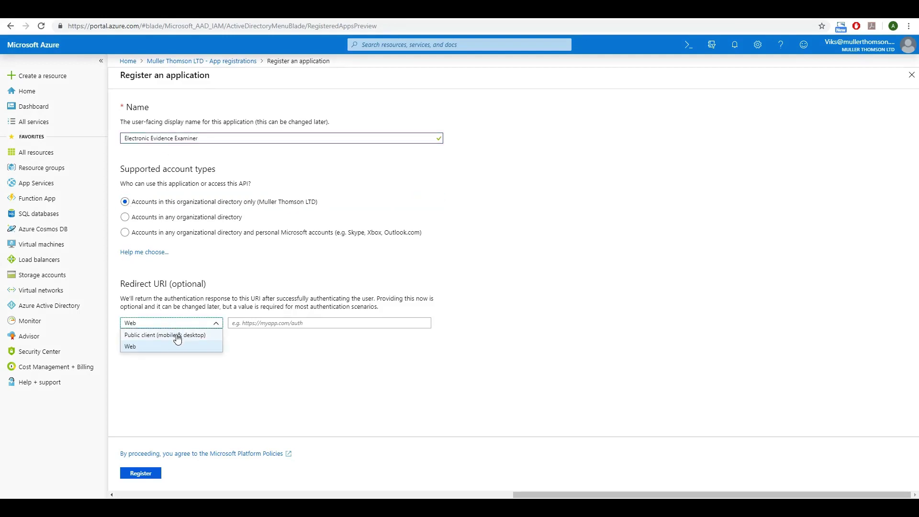
pyautogui.click(178, 338)
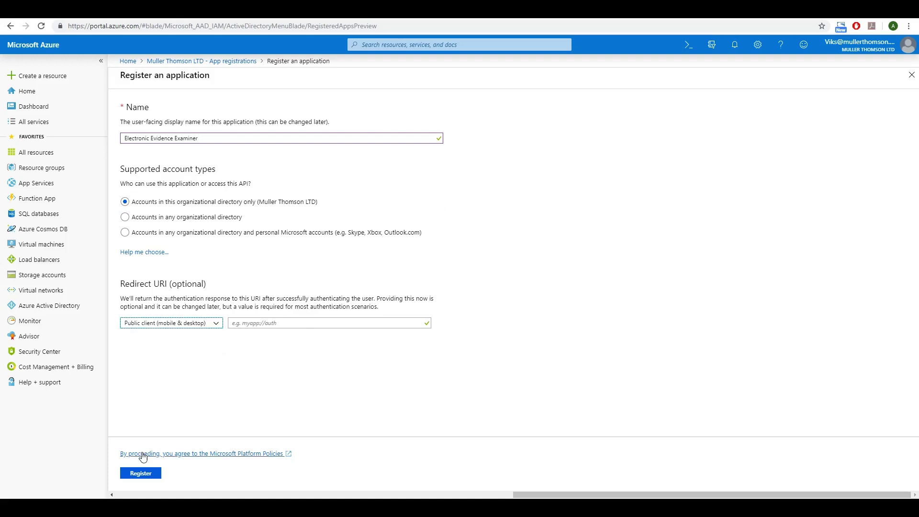
pyautogui.click(139, 475)
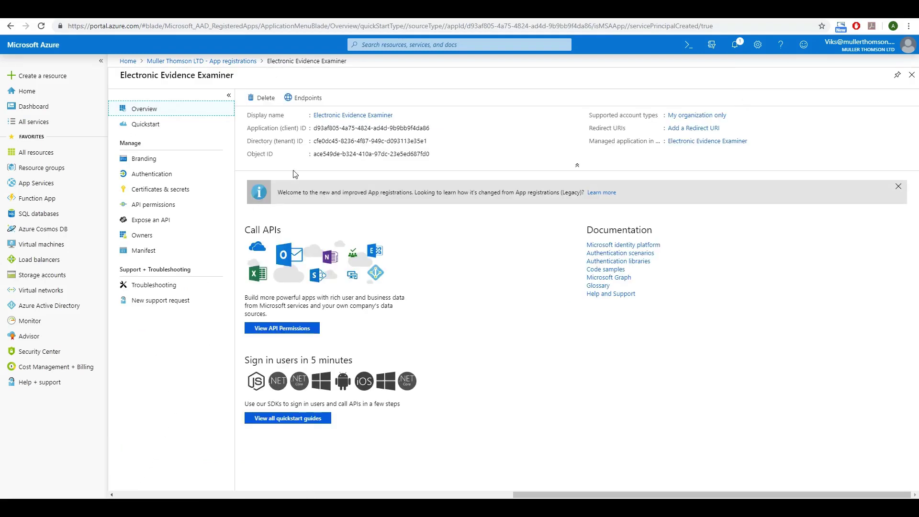
# Copy the application (client) ID and the directory (tenant) ID of the registered application
pyautogui.moveTo(315, 127); pyautogui.dragTo(429, 128)
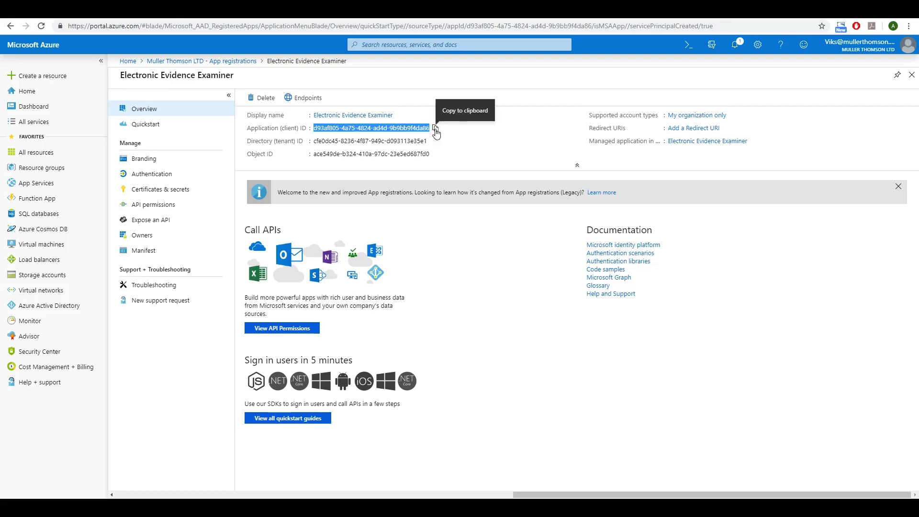
pyautogui.moveTo(314, 141); pyautogui.dragTo(428, 141)
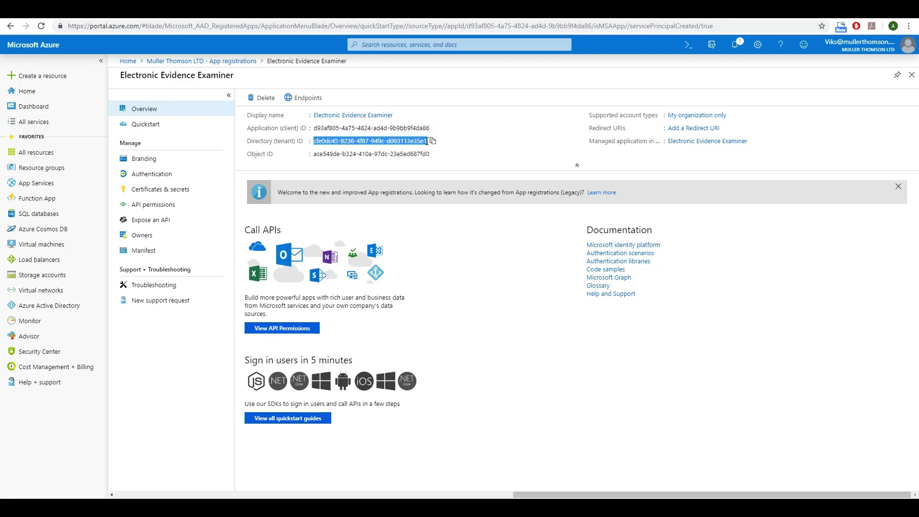
pyautogui.click(449, 155)
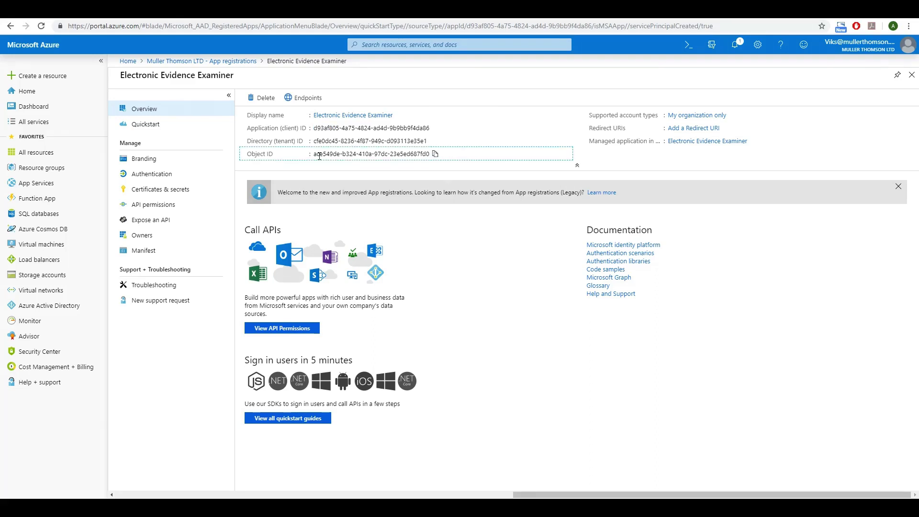
# Start a Microsoft Graph permission request for the application, using application permissions, and select Mail.Read
pyautogui.click(217, 206)
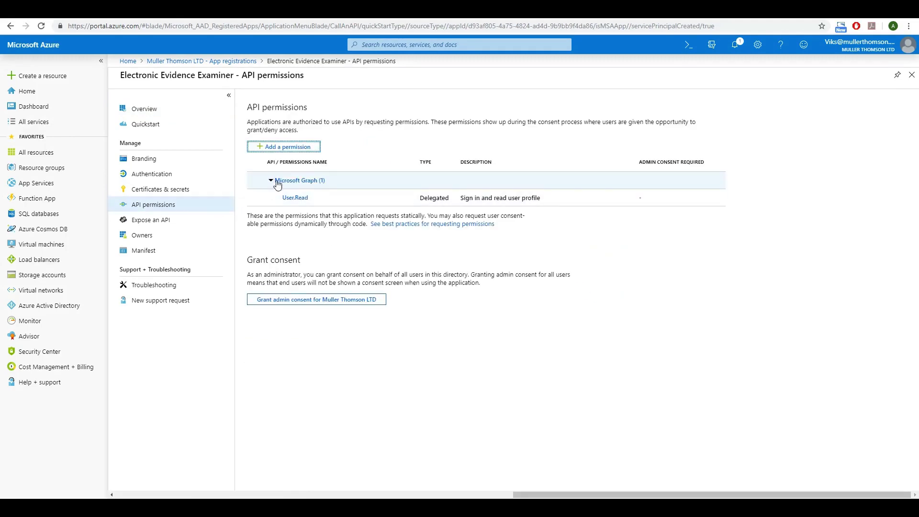
pyautogui.click(306, 150)
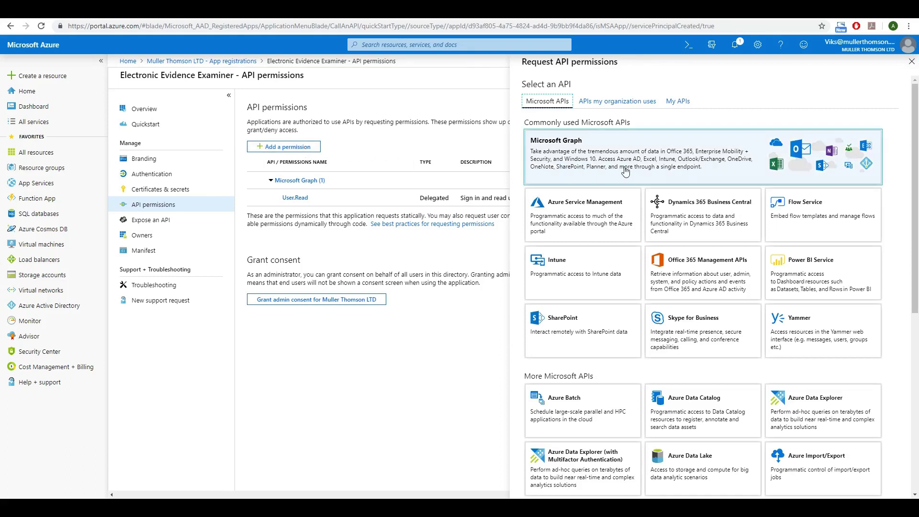
pyautogui.click(670, 175)
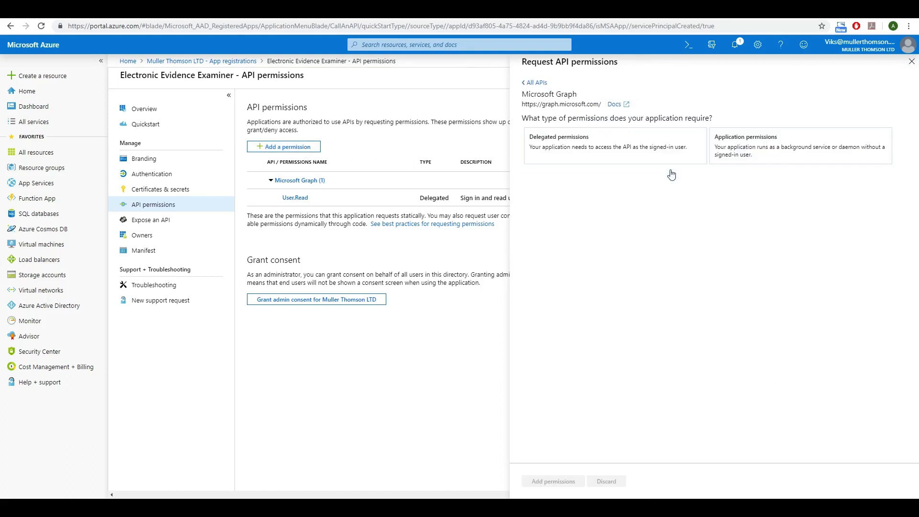
pyautogui.click(765, 159)
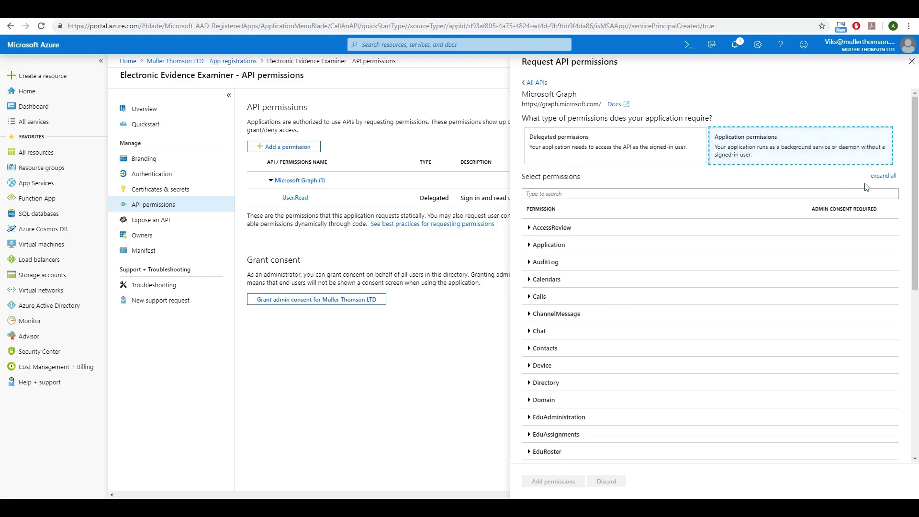
pyautogui.moveTo(915, 190); pyautogui.dragTo(917, 347)
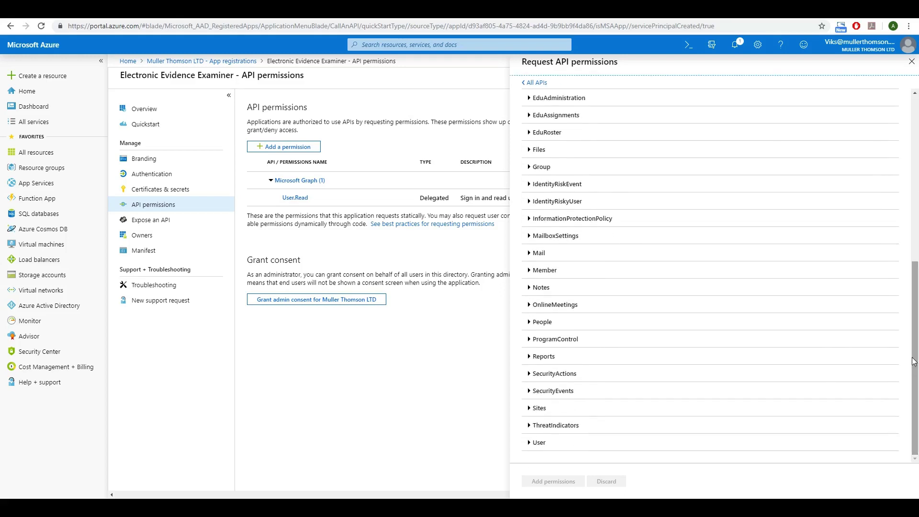
pyautogui.click(561, 258)
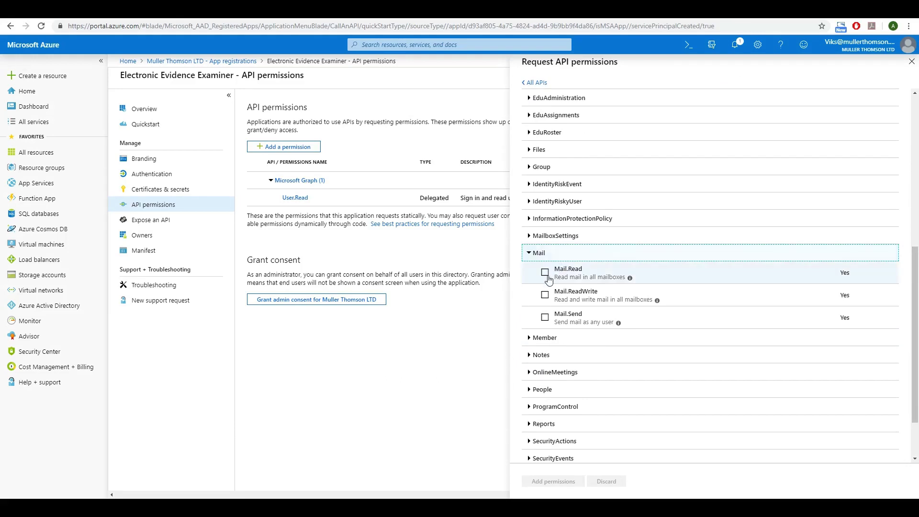
pyautogui.click(545, 272)
# Include User.Read.All in the requested permissions, add them, and grant admin consent for Muller Thomson LTD
pyautogui.moveTo(914, 381); pyautogui.dragTo(915, 417)
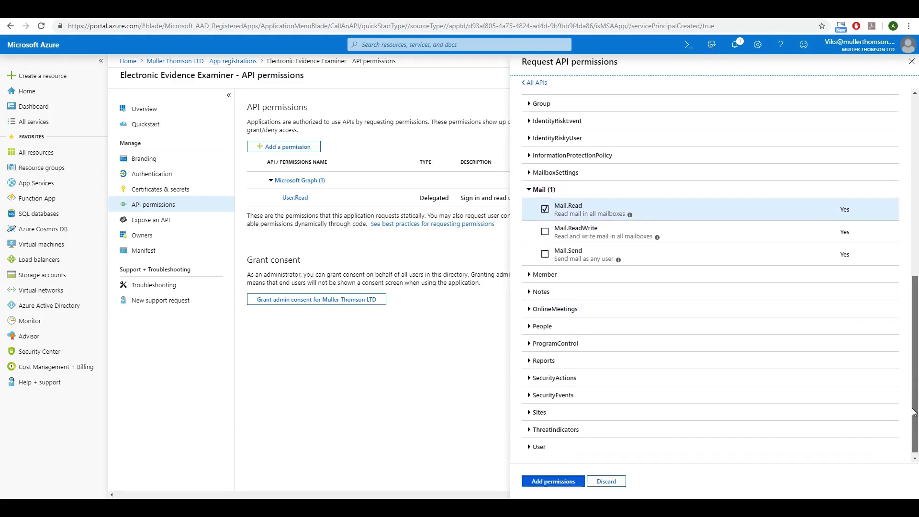
pyautogui.click(560, 450)
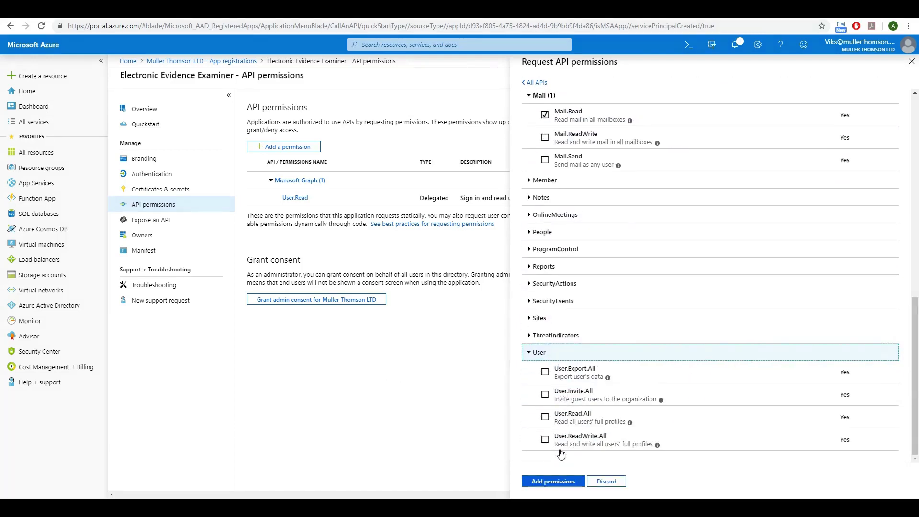
pyautogui.click(545, 418)
pyautogui.click(534, 477)
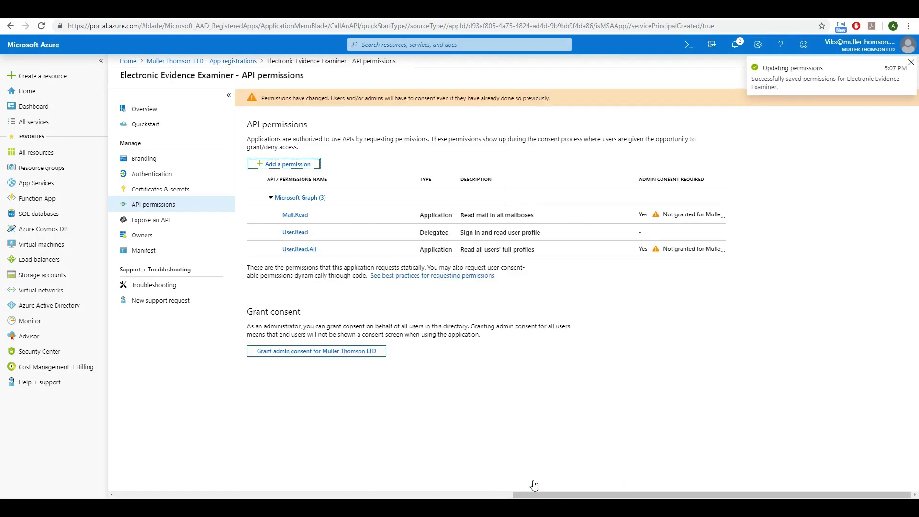
pyautogui.click(379, 356)
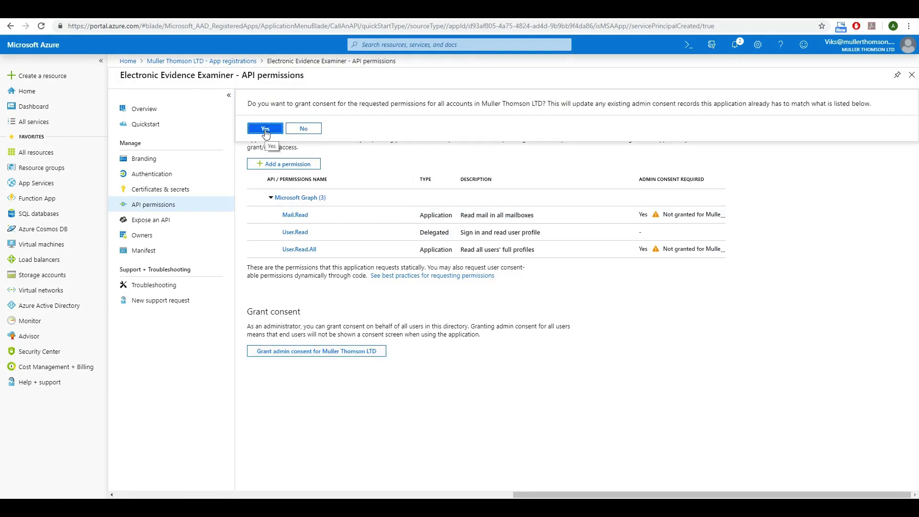
pyautogui.click(266, 130)
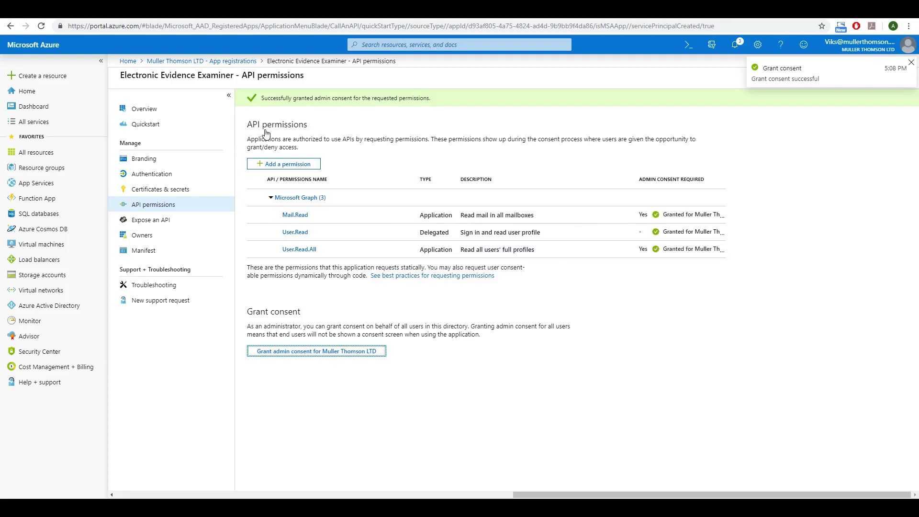
# Create a client secret described as Electronic Evidence Examiner that never expires, and copy its value
pyautogui.click(201, 192)
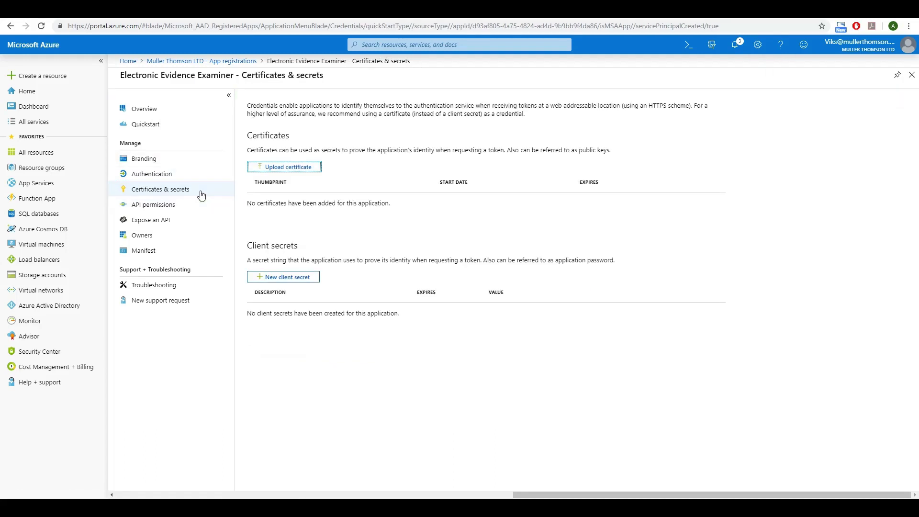
pyautogui.click(296, 279)
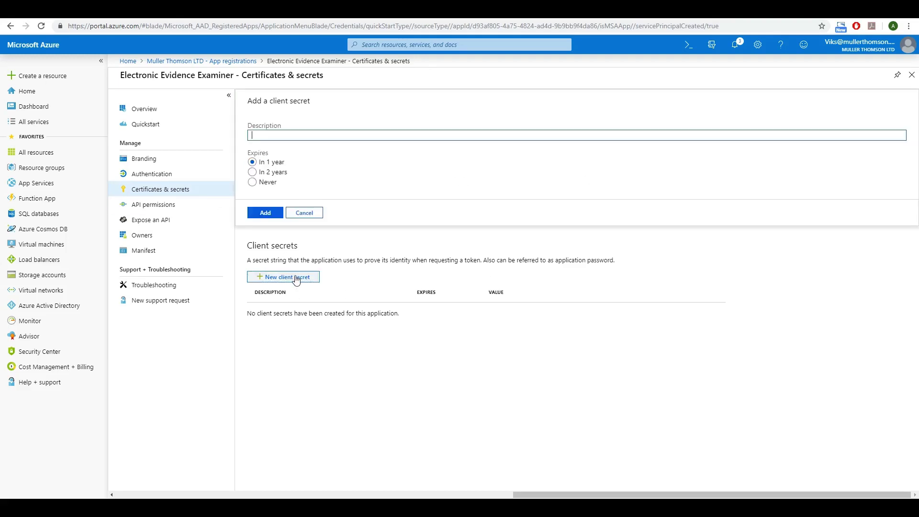
pyautogui.write('Electronic Evidence Examiner')
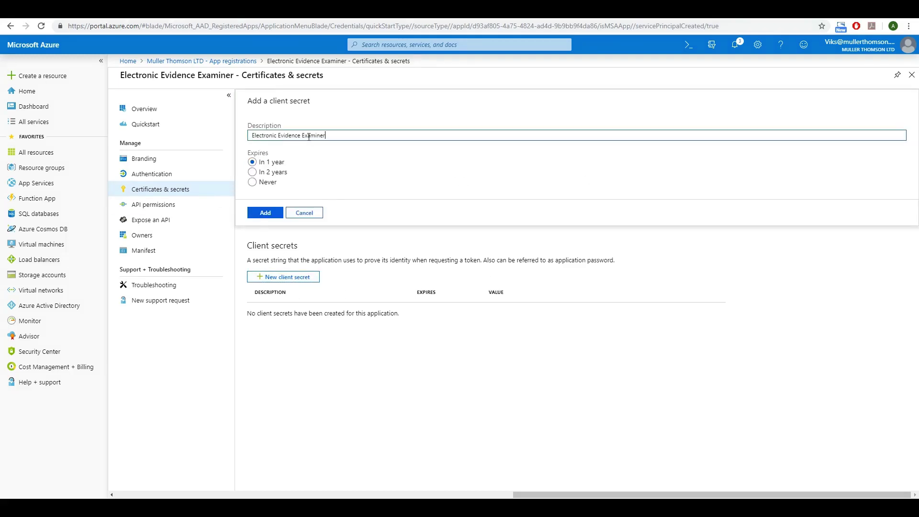
pyautogui.click(252, 182)
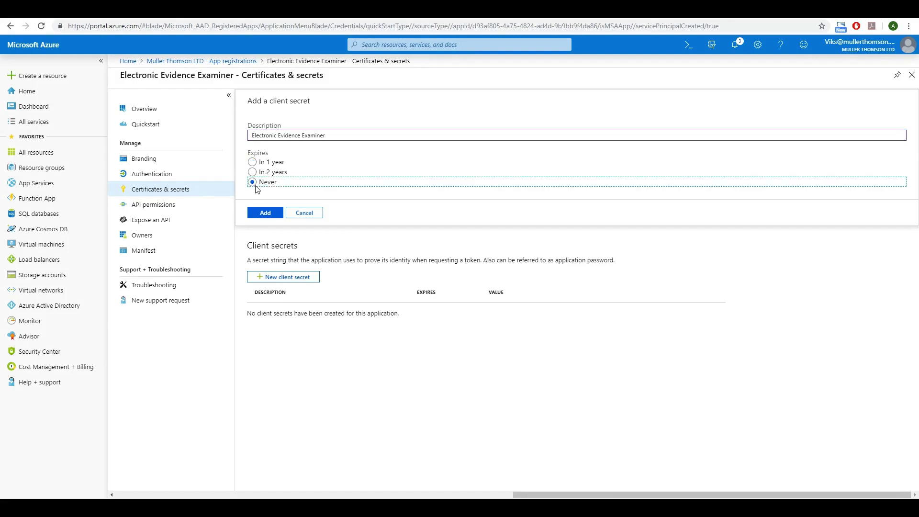
pyautogui.click(265, 213)
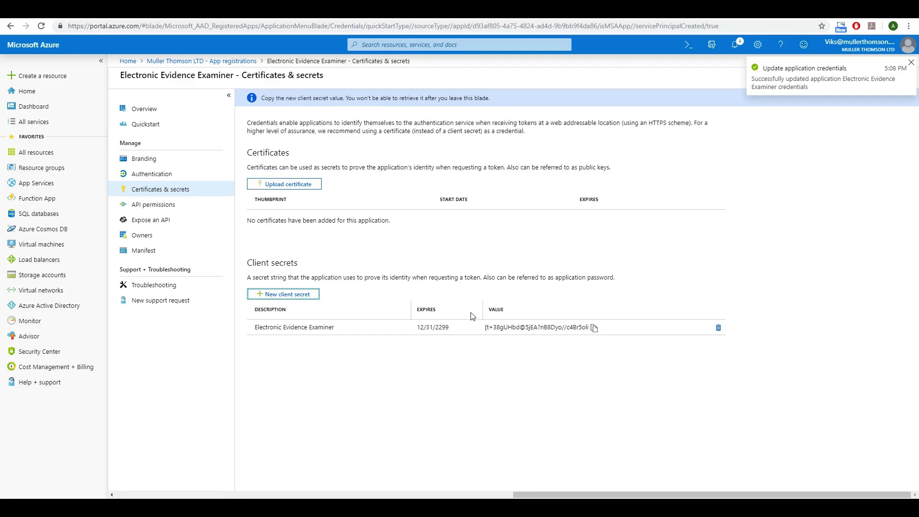
pyautogui.moveTo(488, 329); pyautogui.dragTo(592, 335)
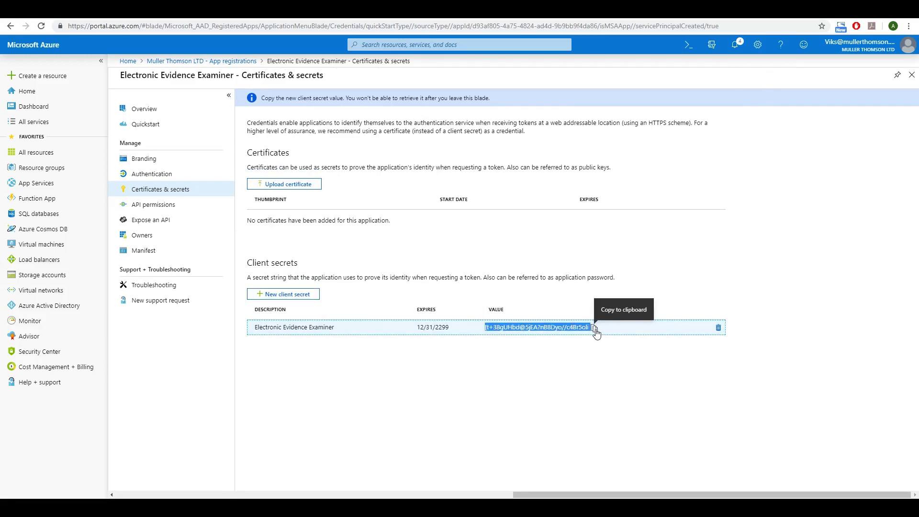
pyautogui.click(595, 329)
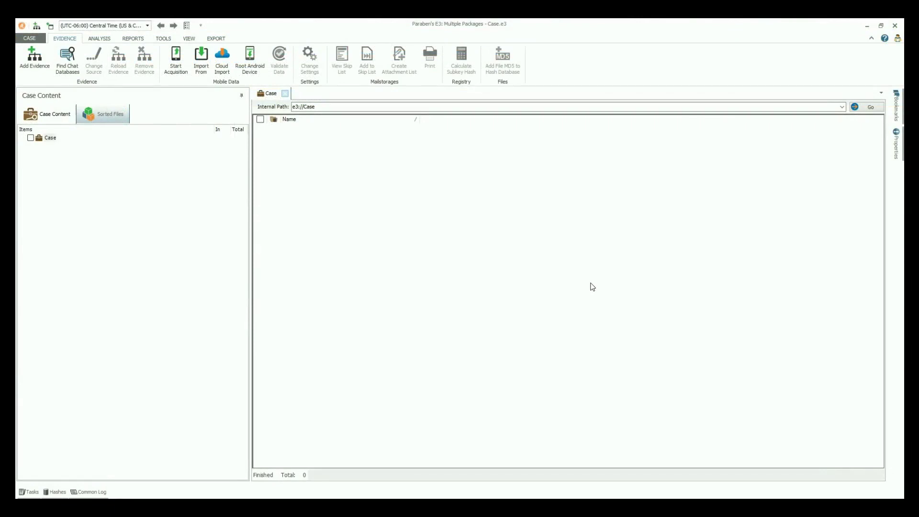
# In Paraben's E3, start the Office 365 data import and paste the application (client) ID and tenant ID
pyautogui.click(166, 40)
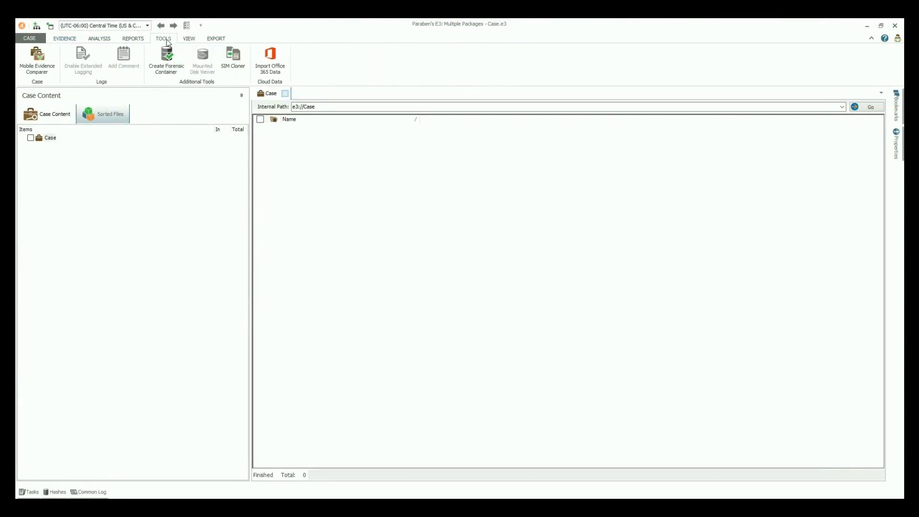
pyautogui.click(280, 77)
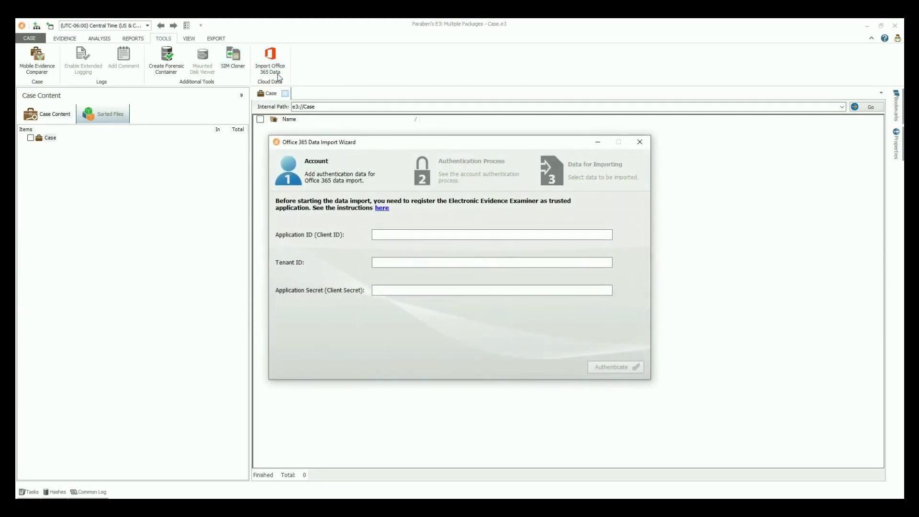
pyautogui.click(429, 236)
pyautogui.rightClick(429, 235)
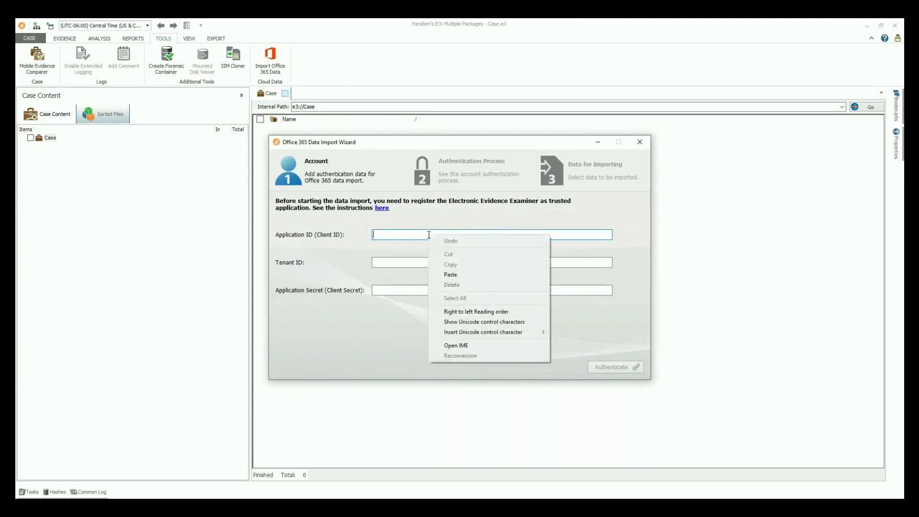
pyautogui.click(438, 275)
pyautogui.click(431, 264)
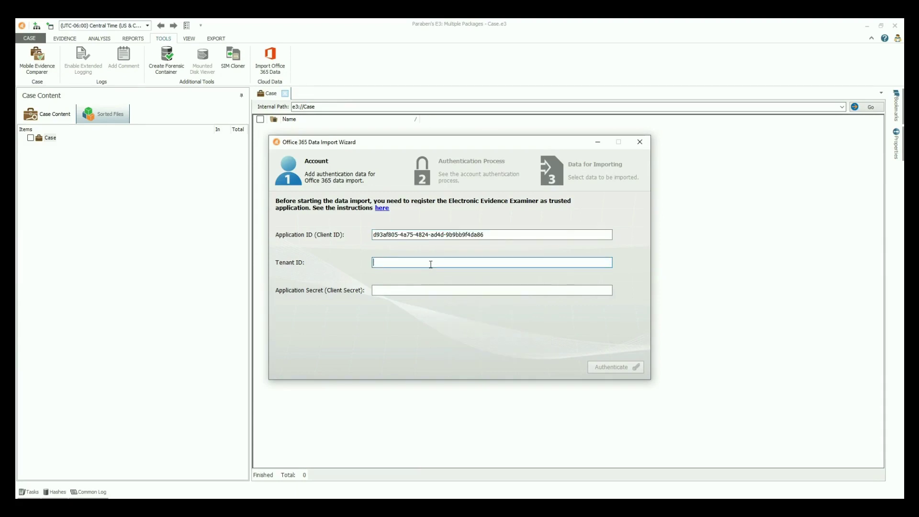
pyautogui.rightClick(430, 264)
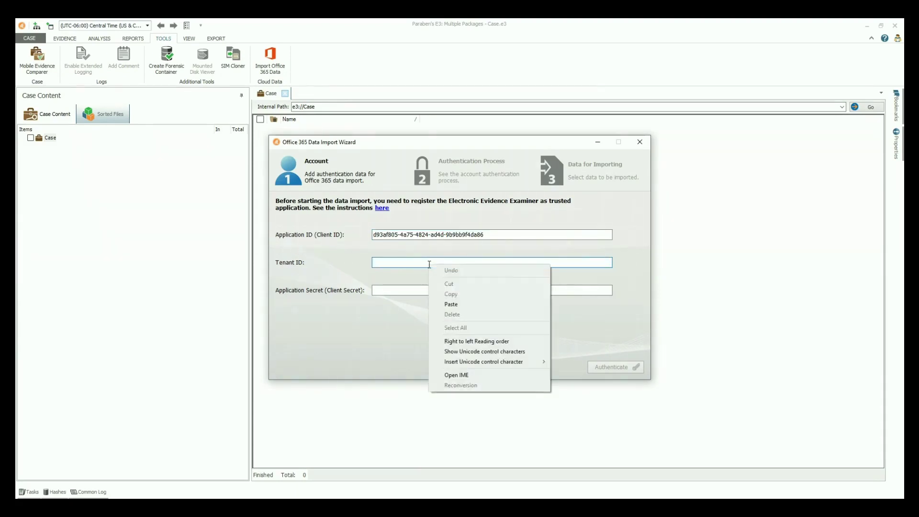
pyautogui.click(438, 305)
# Paste the application (client) secret into the import wizard and authenticate the account
pyautogui.click(427, 289)
pyautogui.rightClick(427, 290)
pyautogui.click(432, 330)
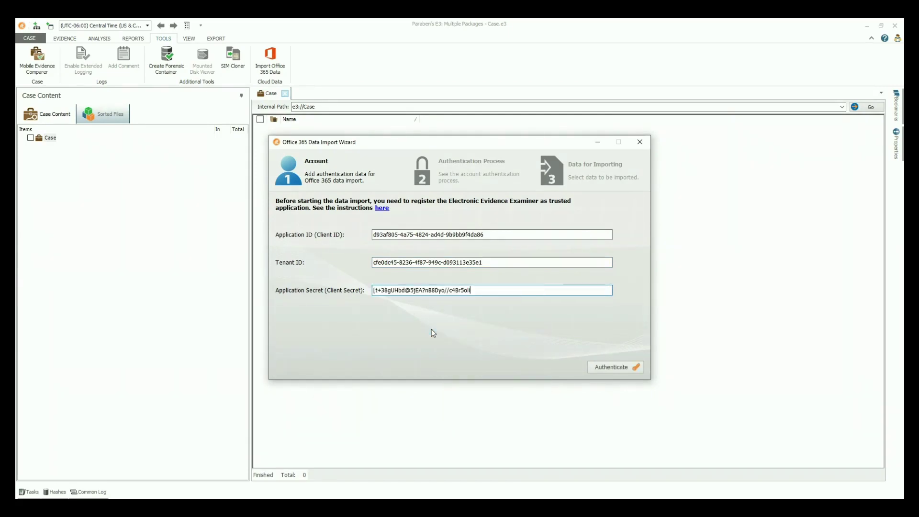
pyautogui.click(591, 372)
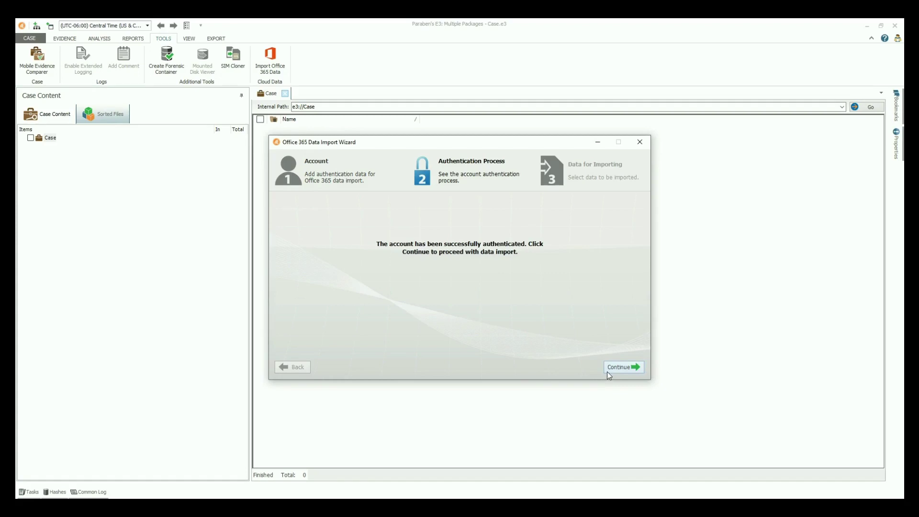
# Import the Outlook data of all listed Office 365 accounts into the case without a custom date range, and finish the import
pyautogui.click(607, 370)
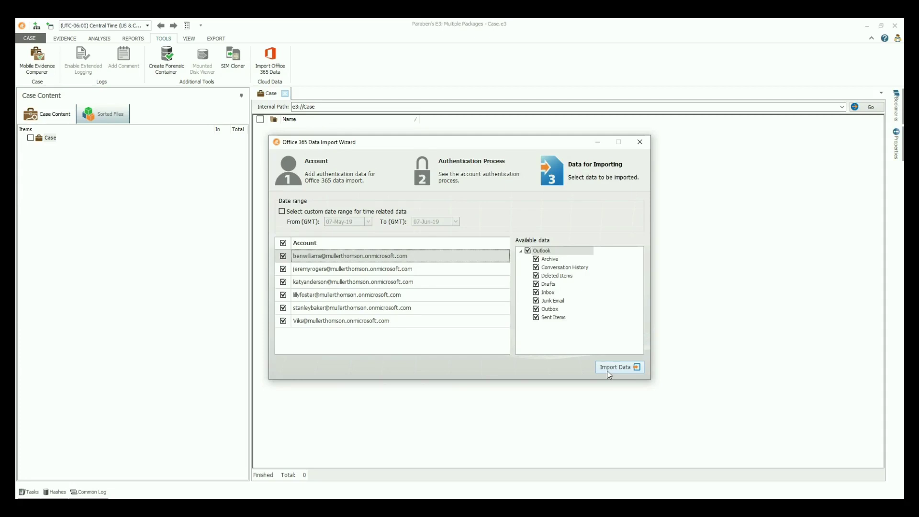
pyautogui.click(607, 371)
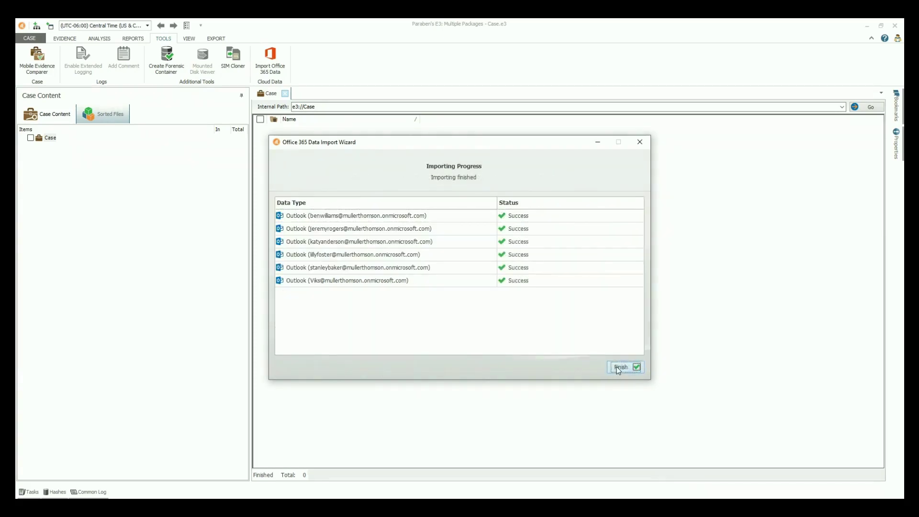
pyautogui.click(617, 367)
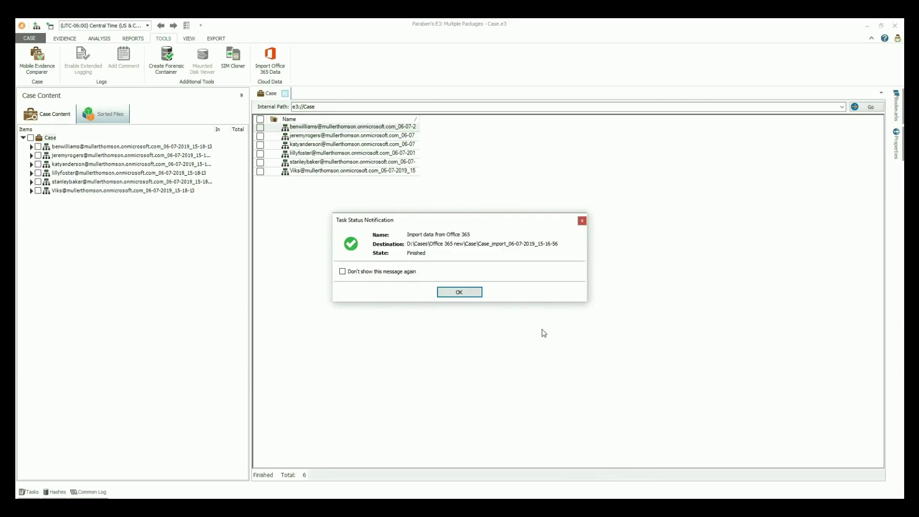
pyautogui.click(459, 293)
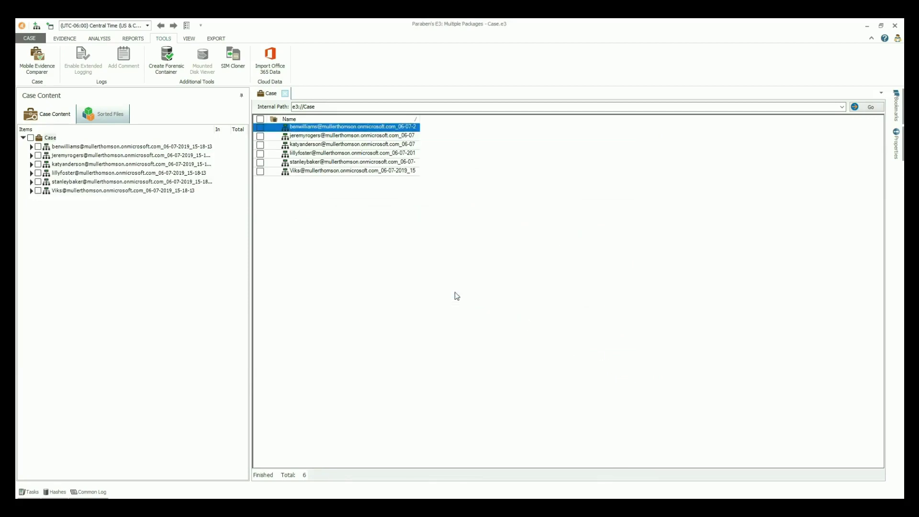
# Expand the last imported account's Maildir Database down to its mailbox Inbox and view the "Re: Meeting" e-mail dated 24-May-19 10:58:56
pyautogui.click(164, 192)
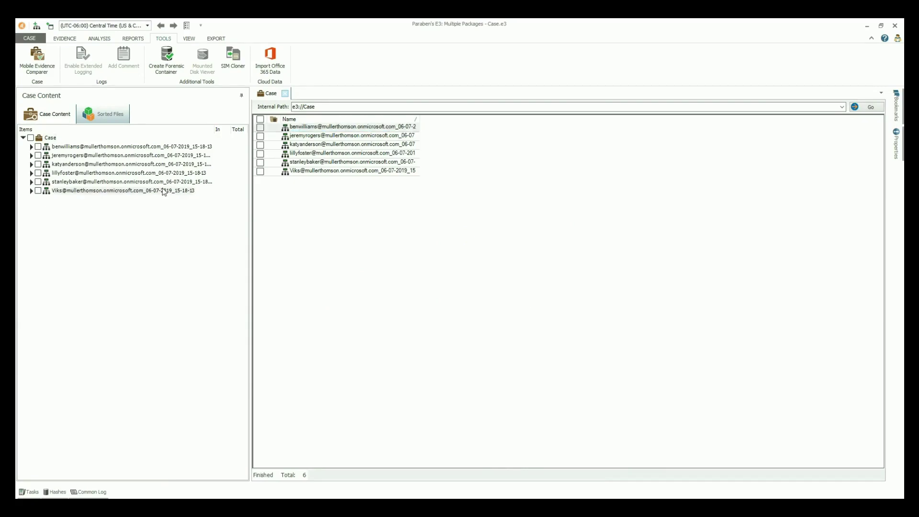
pyautogui.doubleClick(164, 191)
pyautogui.click(94, 203)
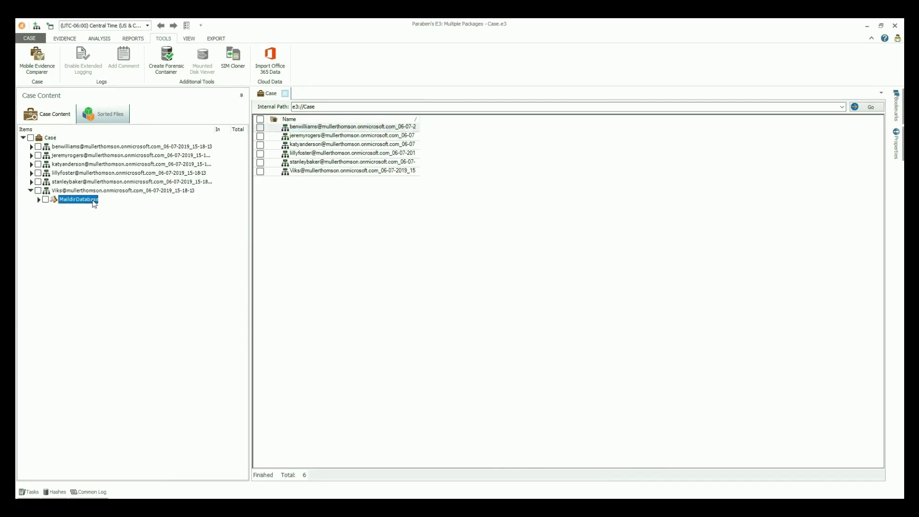
pyautogui.doubleClick(78, 209)
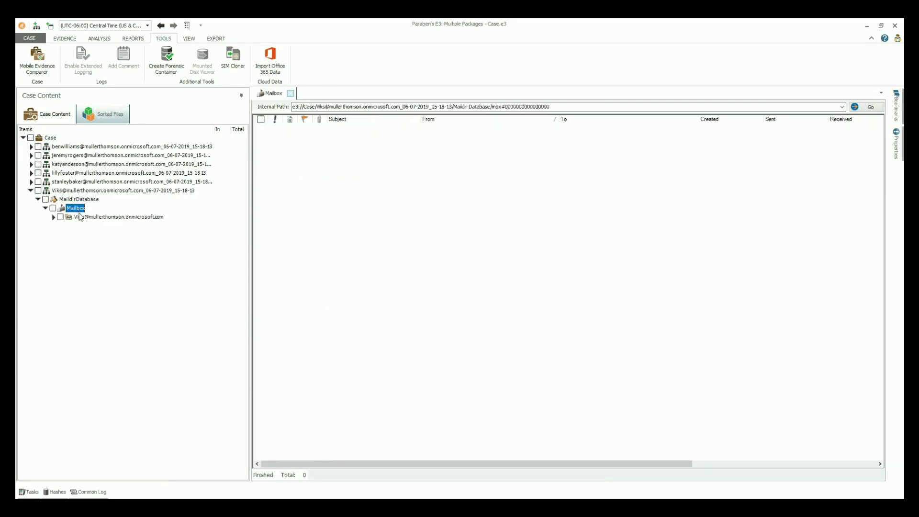
pyautogui.doubleClick(80, 217)
pyautogui.click(85, 227)
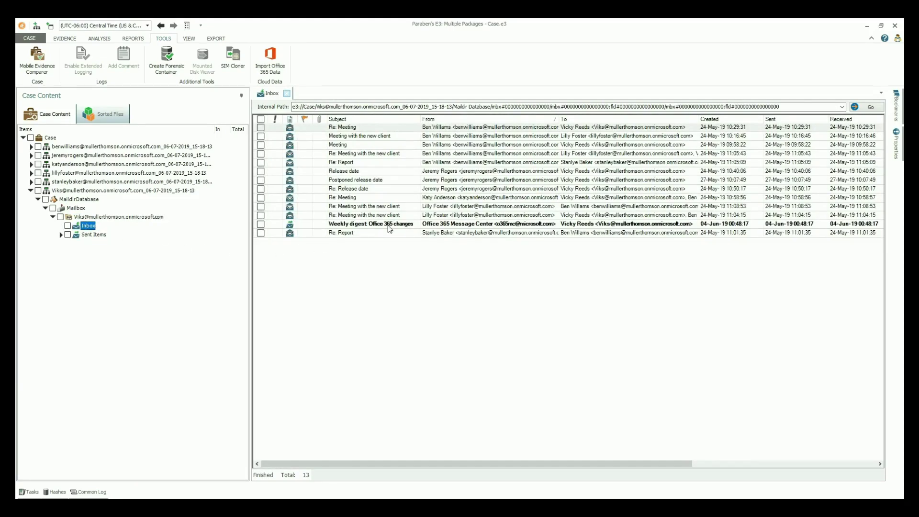
pyautogui.click(435, 198)
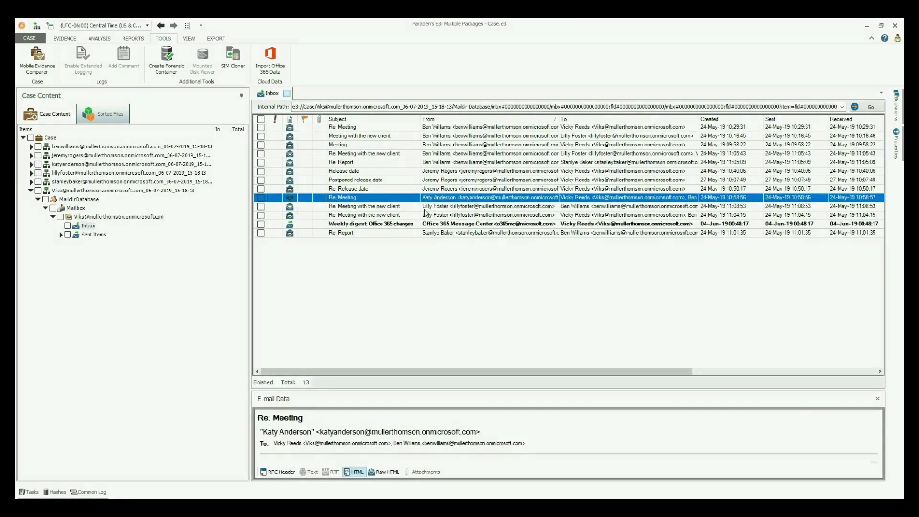